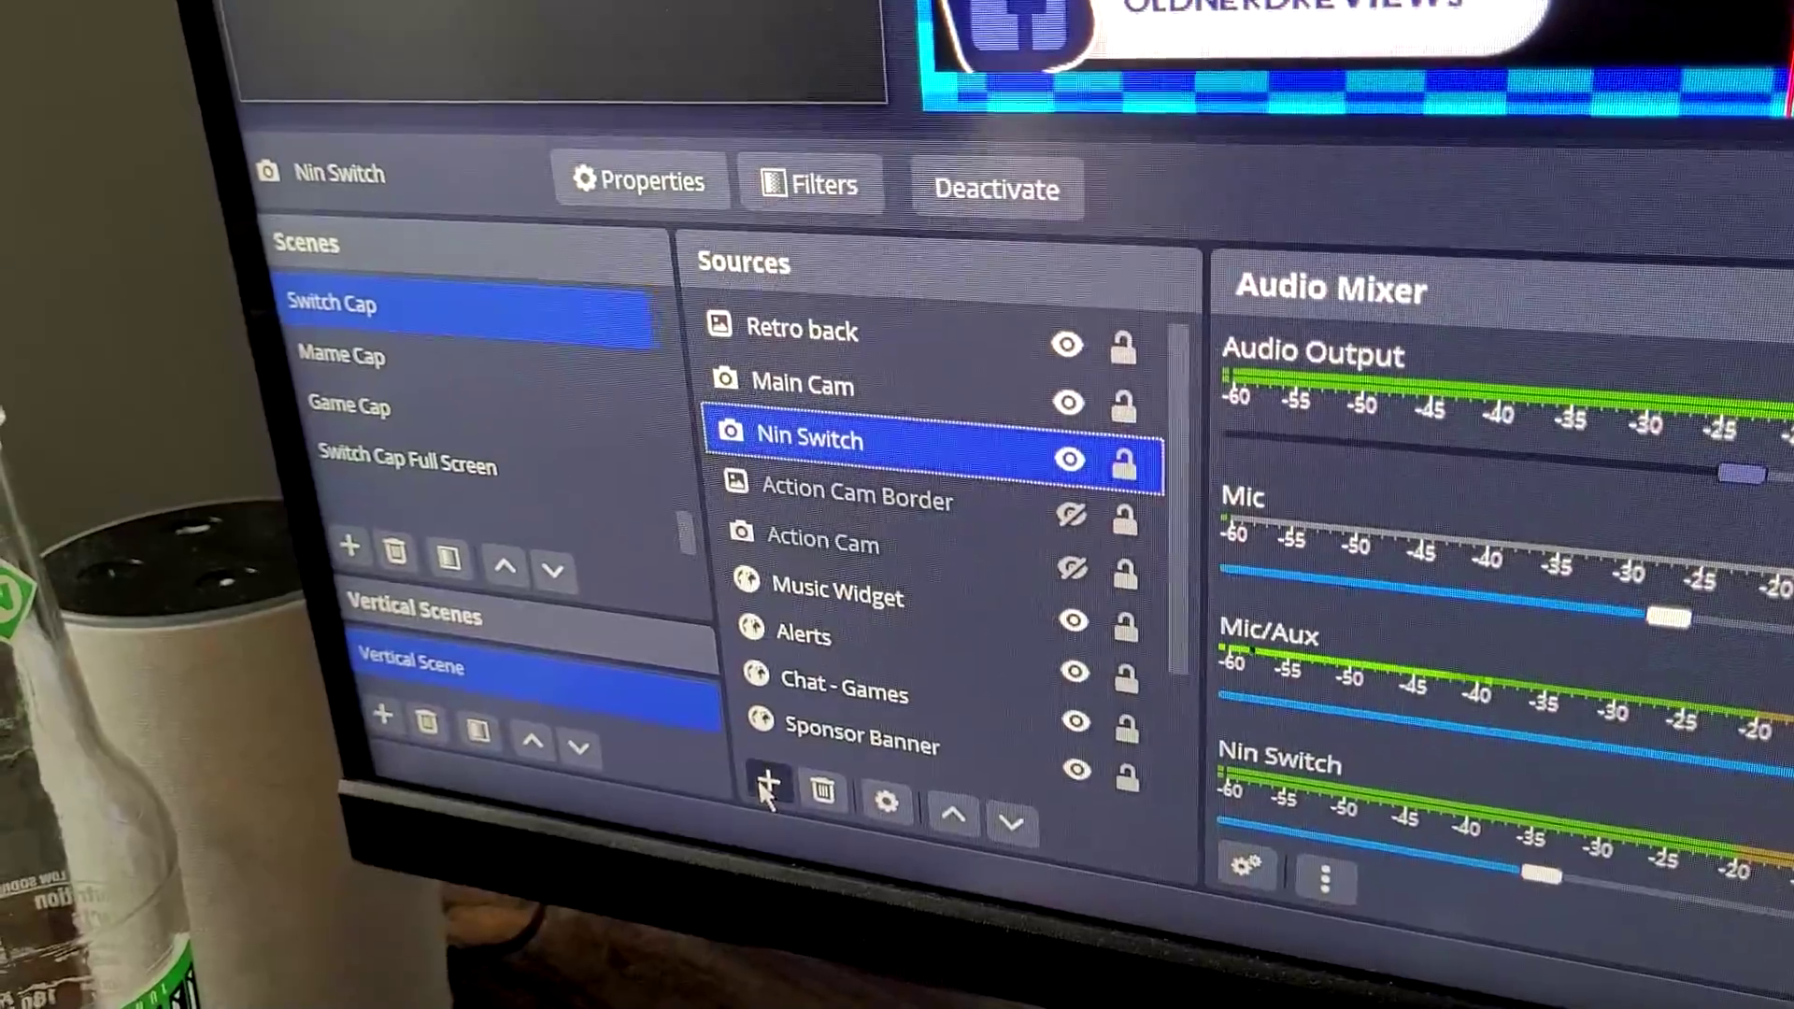
# Add a new Video Capture Device source named 'Nin Switch' to the scene.
pyautogui.click(760, 781)
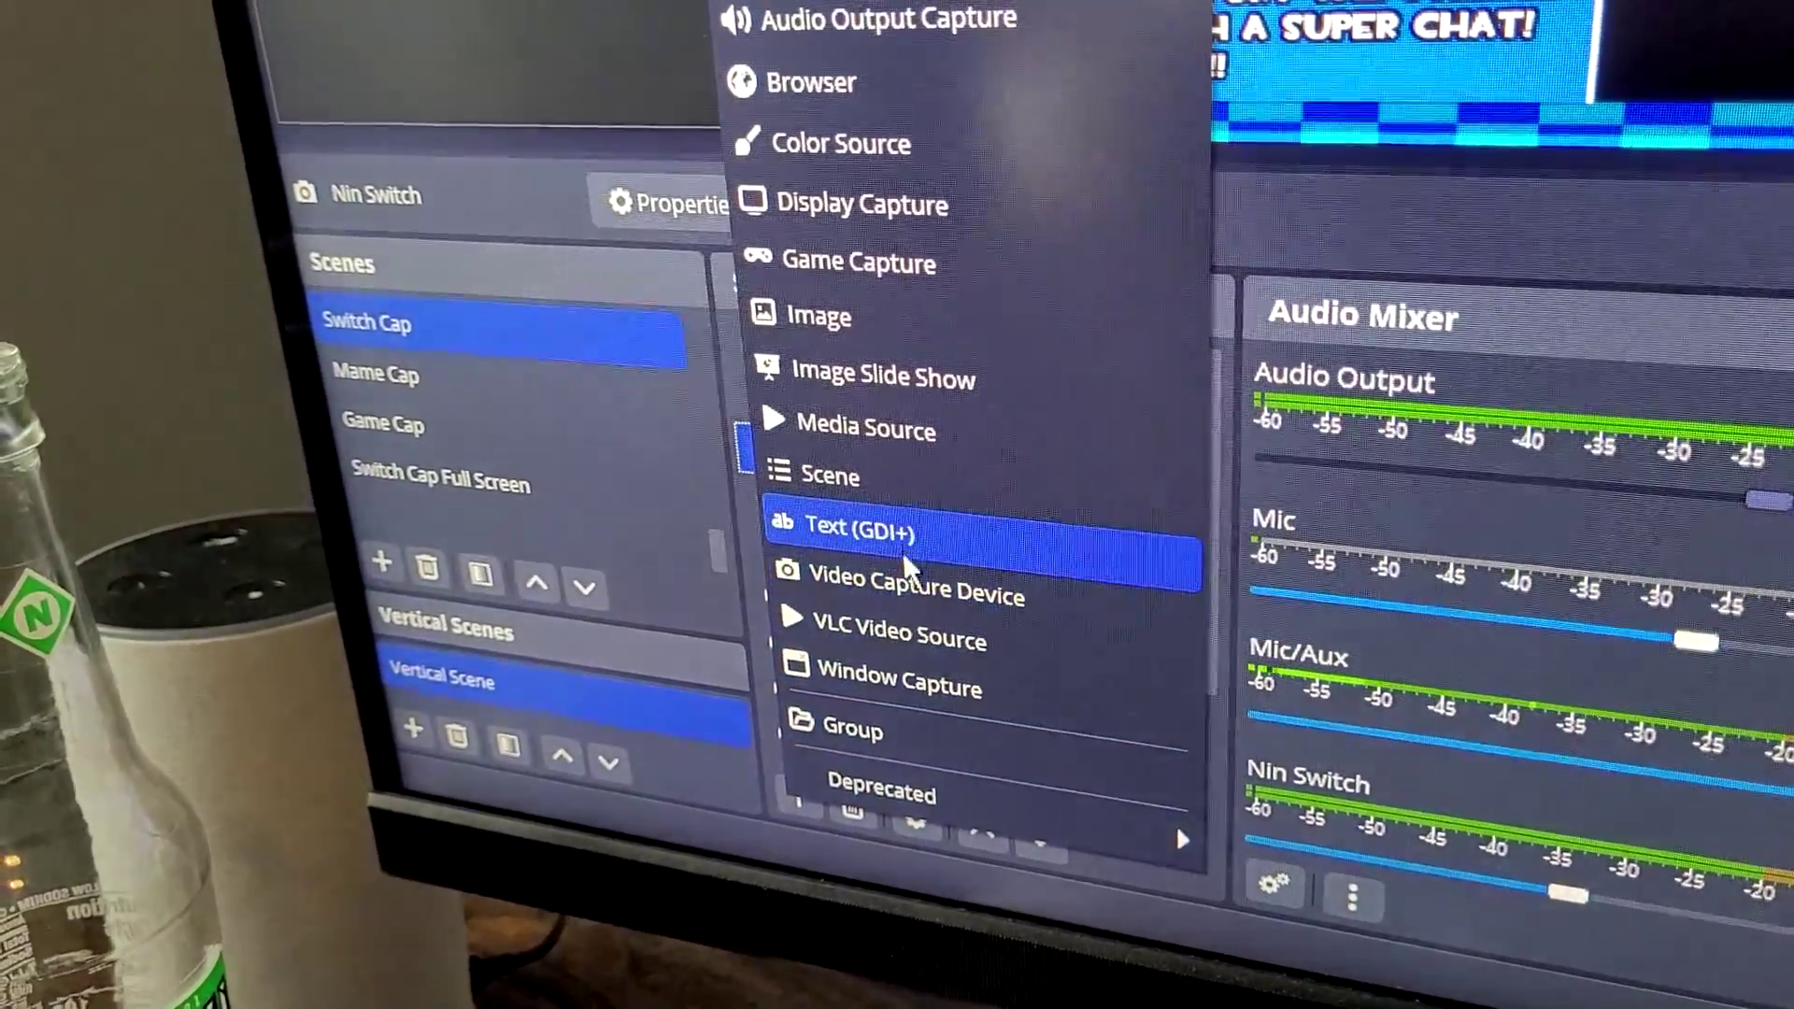
pyautogui.click(899, 598)
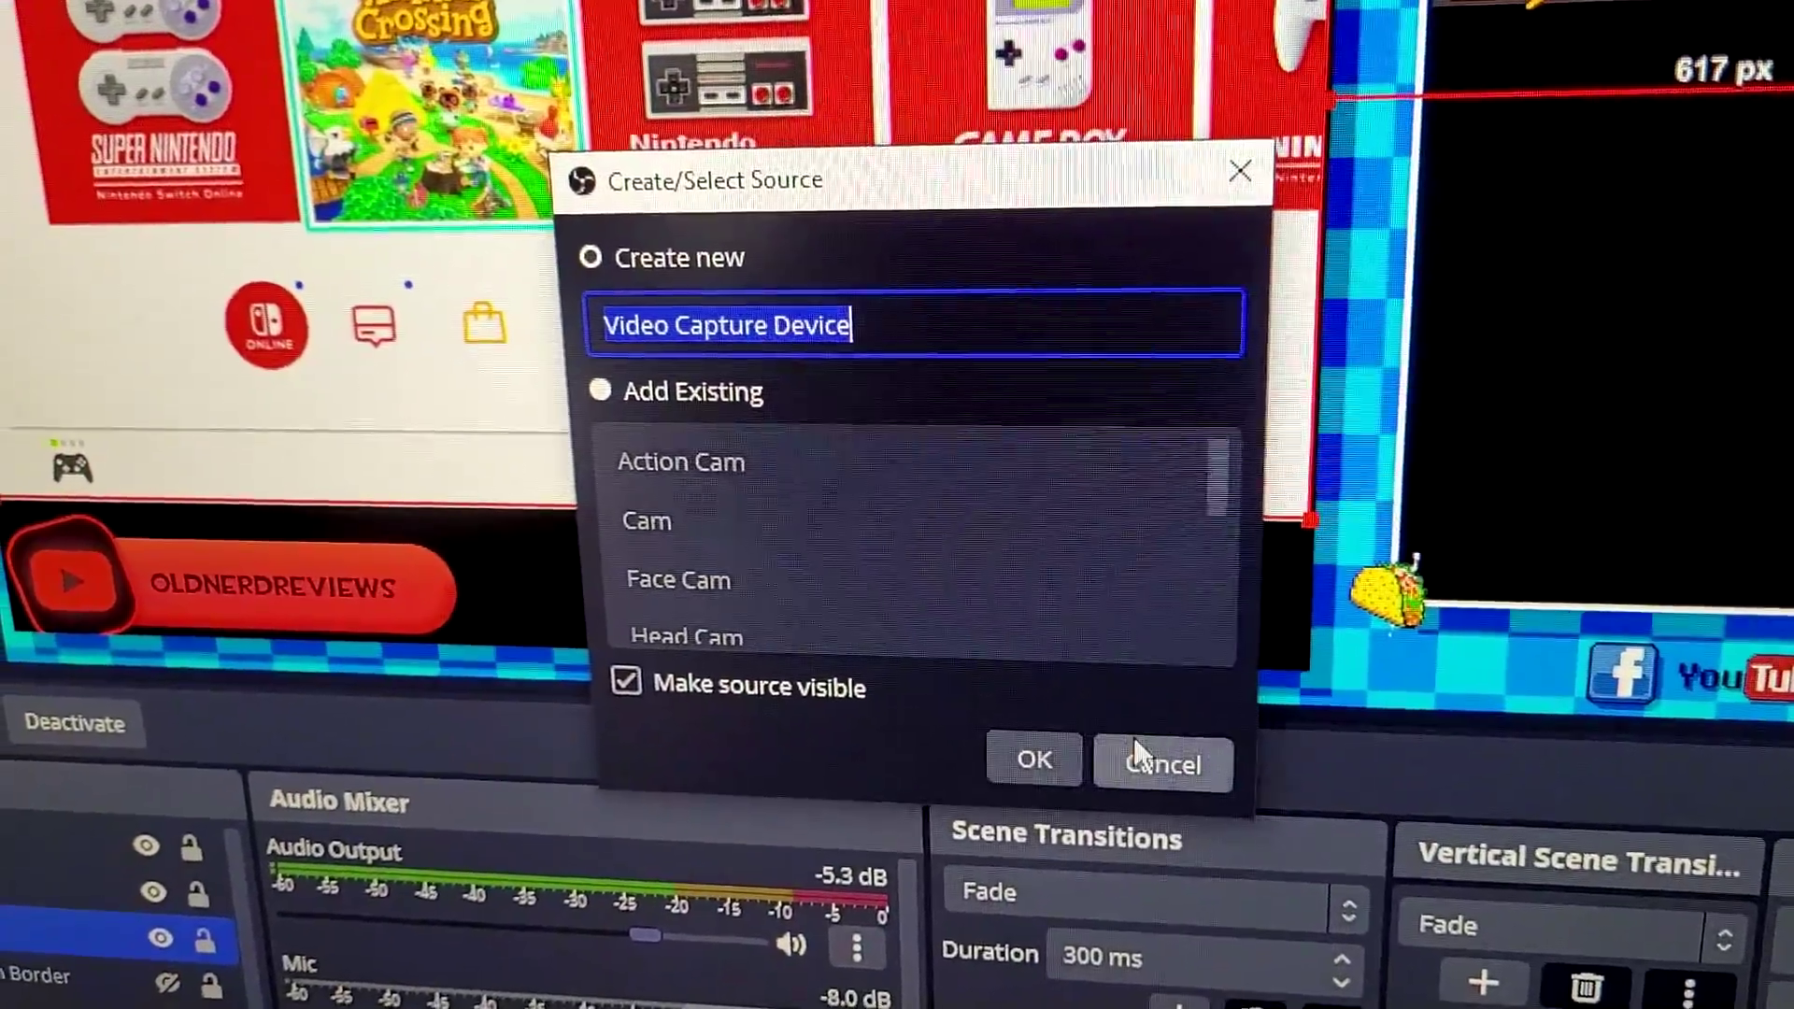
pyautogui.click(1030, 771)
pyautogui.click(1453, 519)
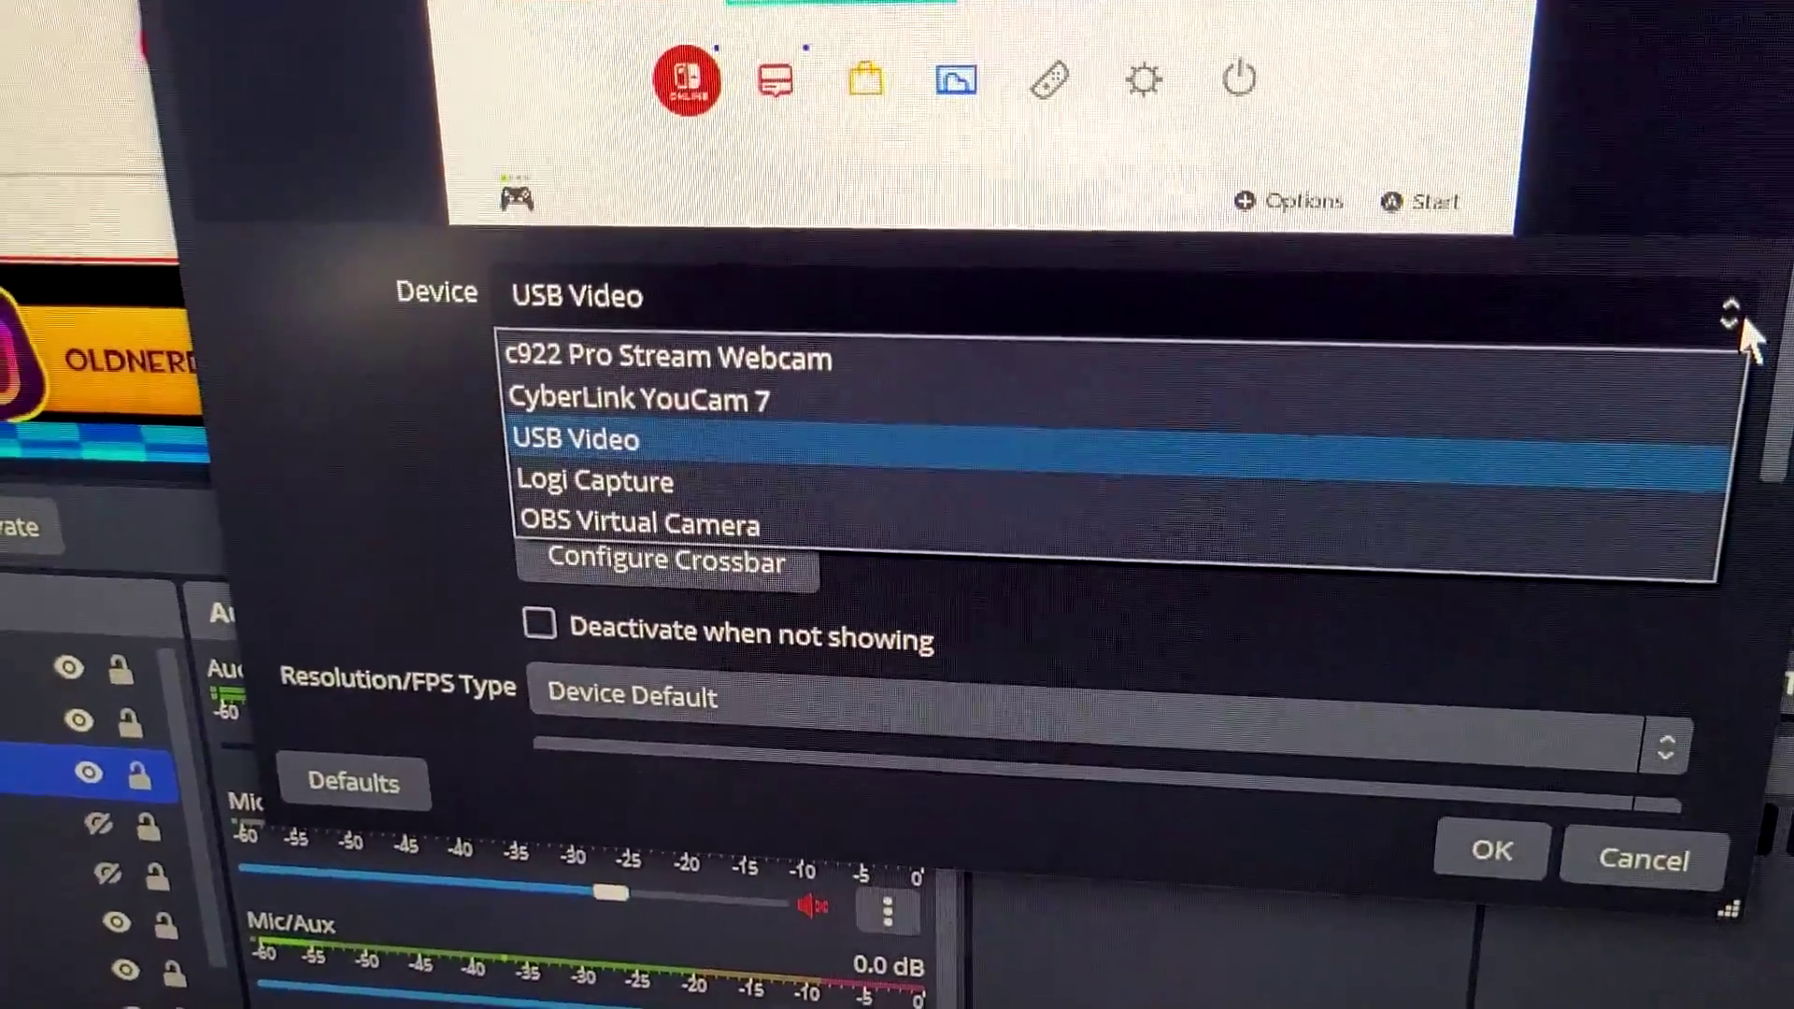
# Set the Nin Switch source's device to USB Video so the Switch home screen previews.
pyautogui.click(1742, 299)
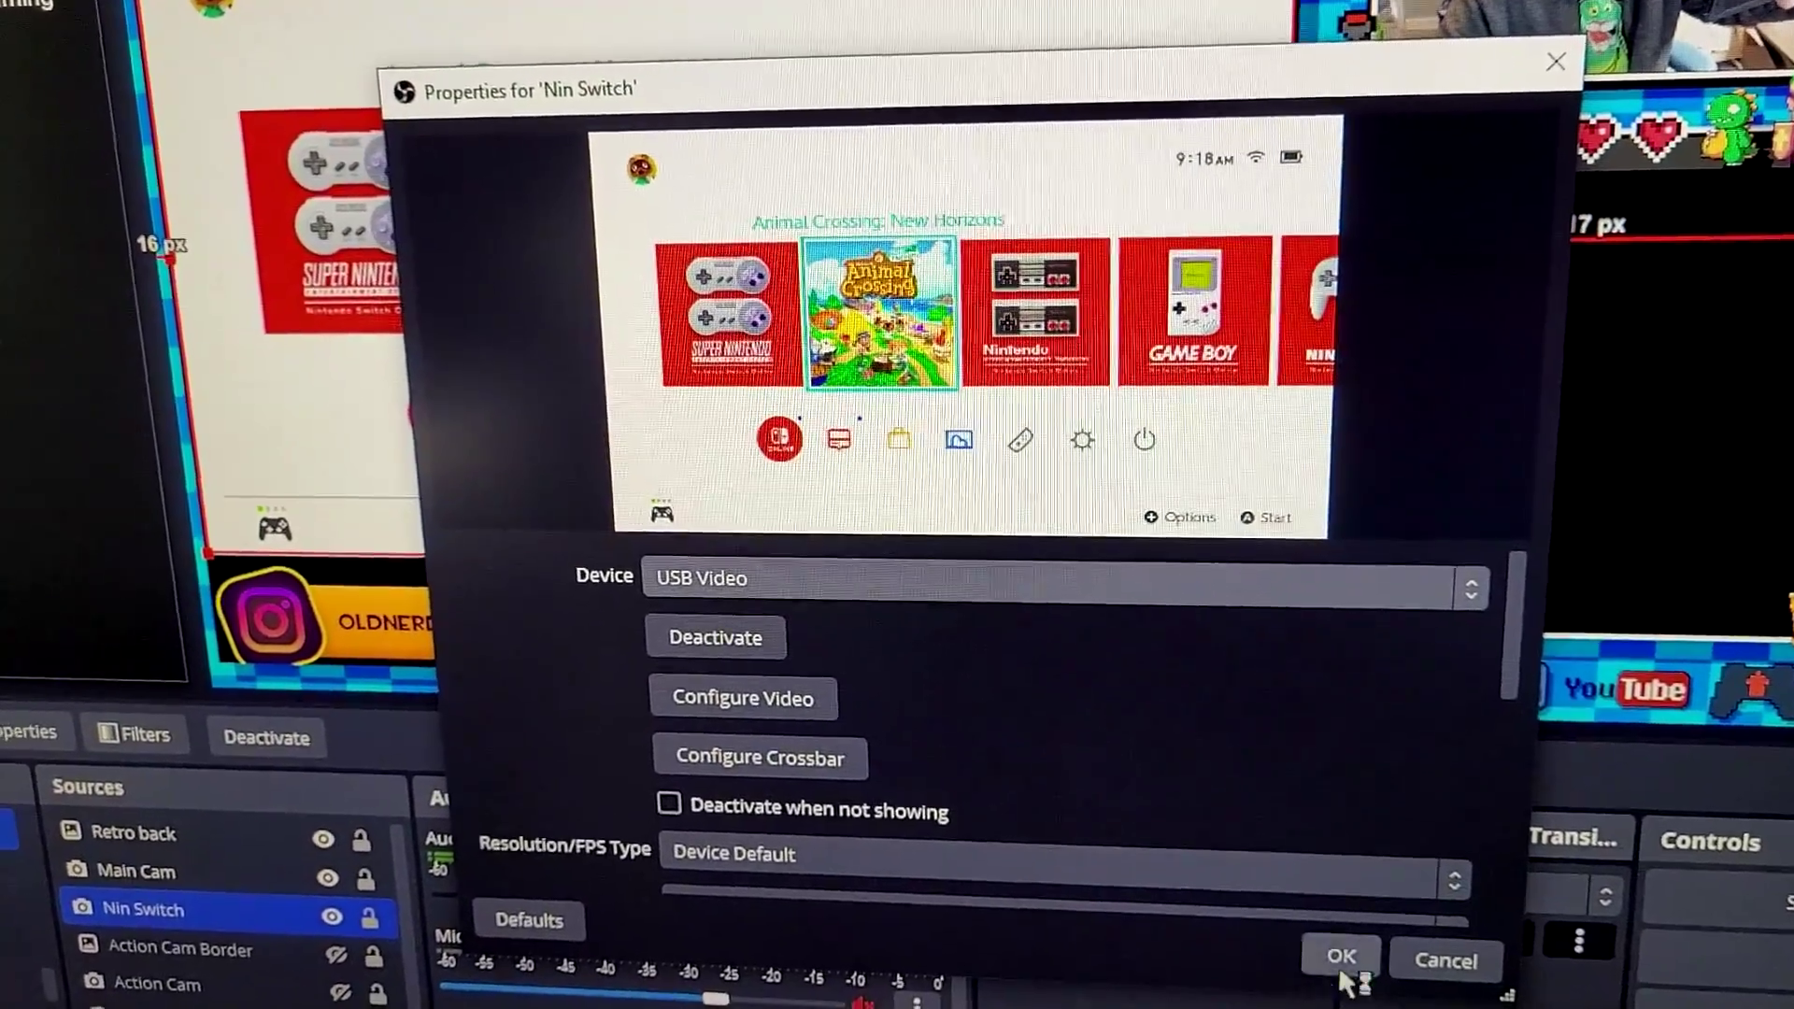
pyautogui.click(1335, 968)
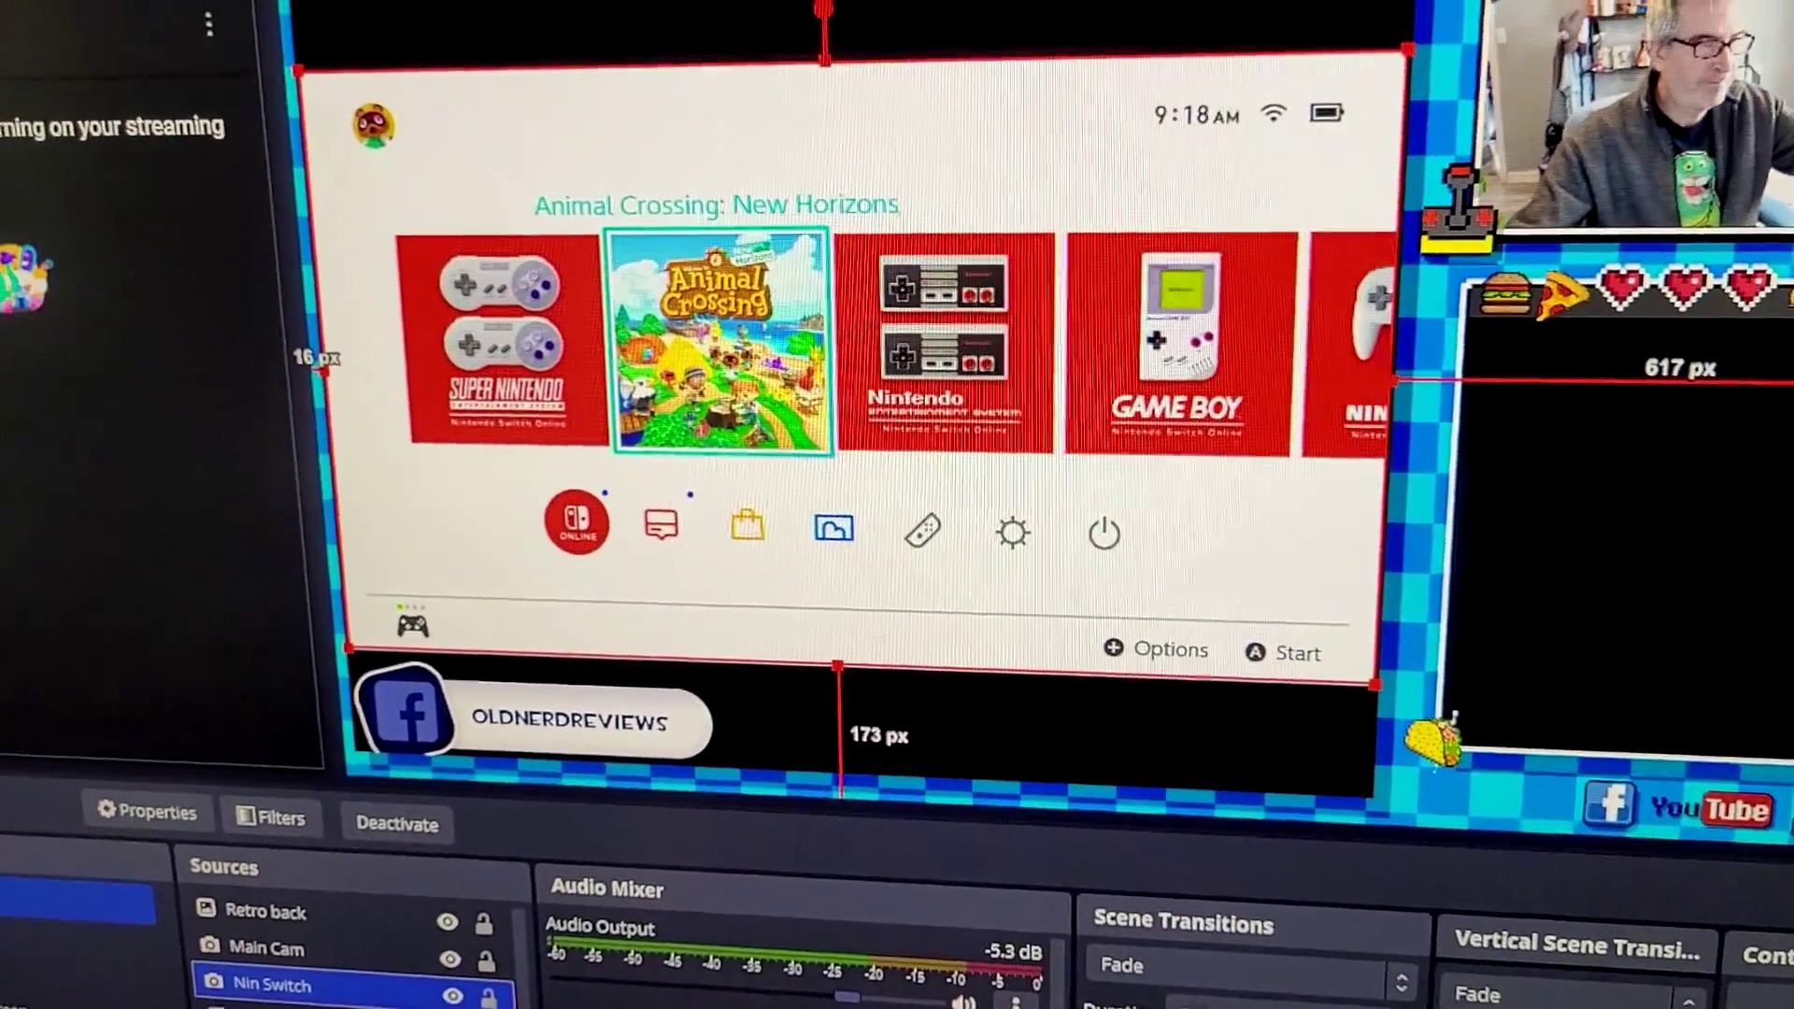